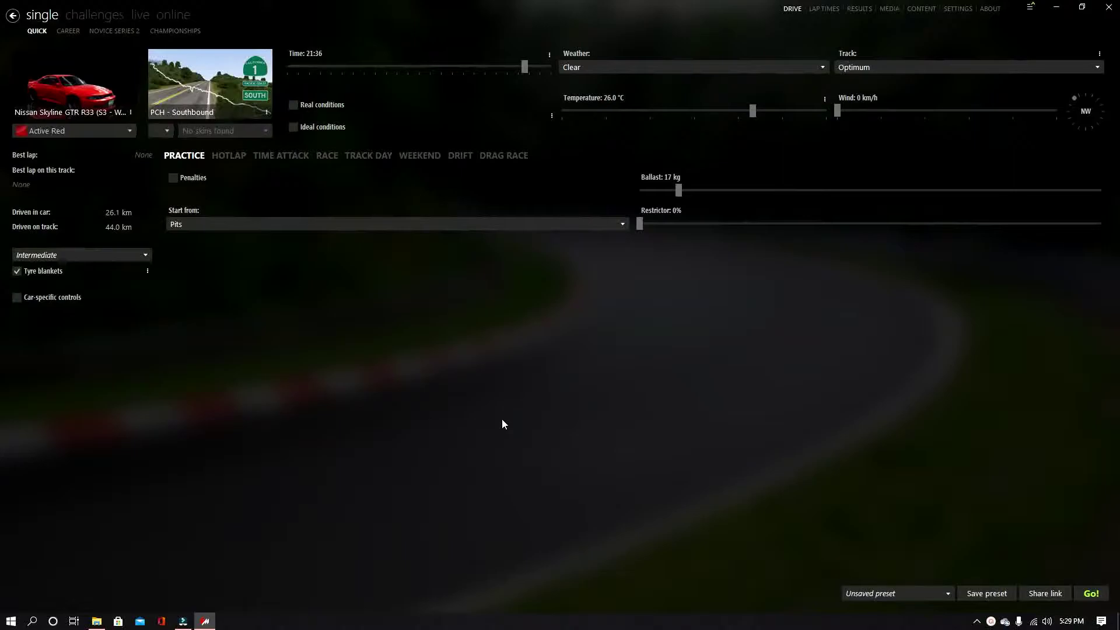
- Browse the tracks by country, keeping PCH - Southbound as the session track
{"action": "left_click", "coordinate": [195, 87]}
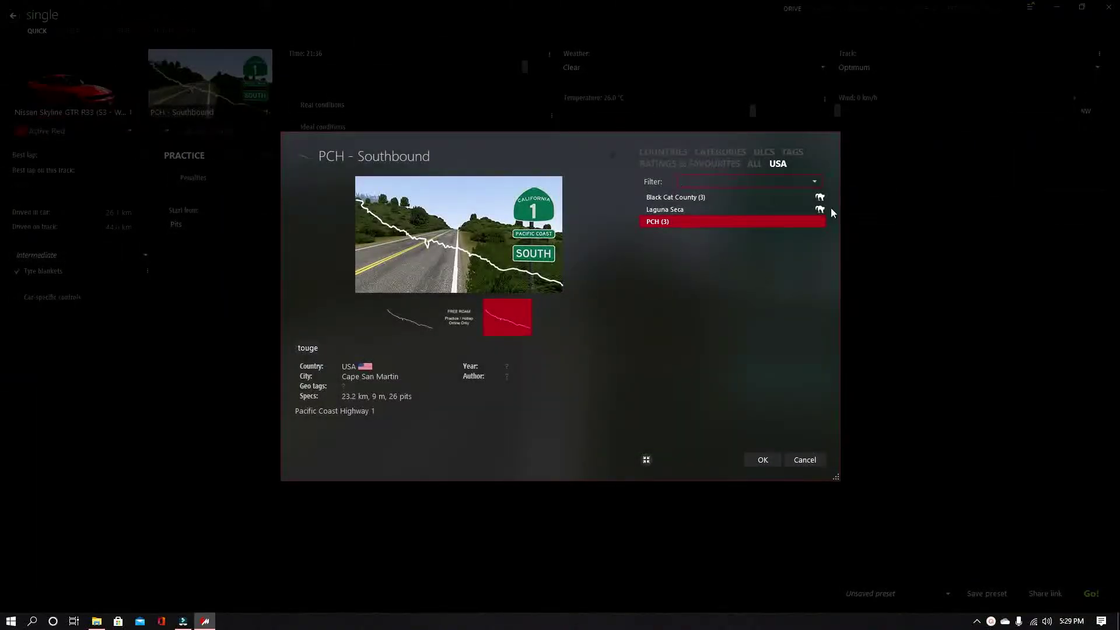
{"action": "left_click", "coordinate": [667, 147]}
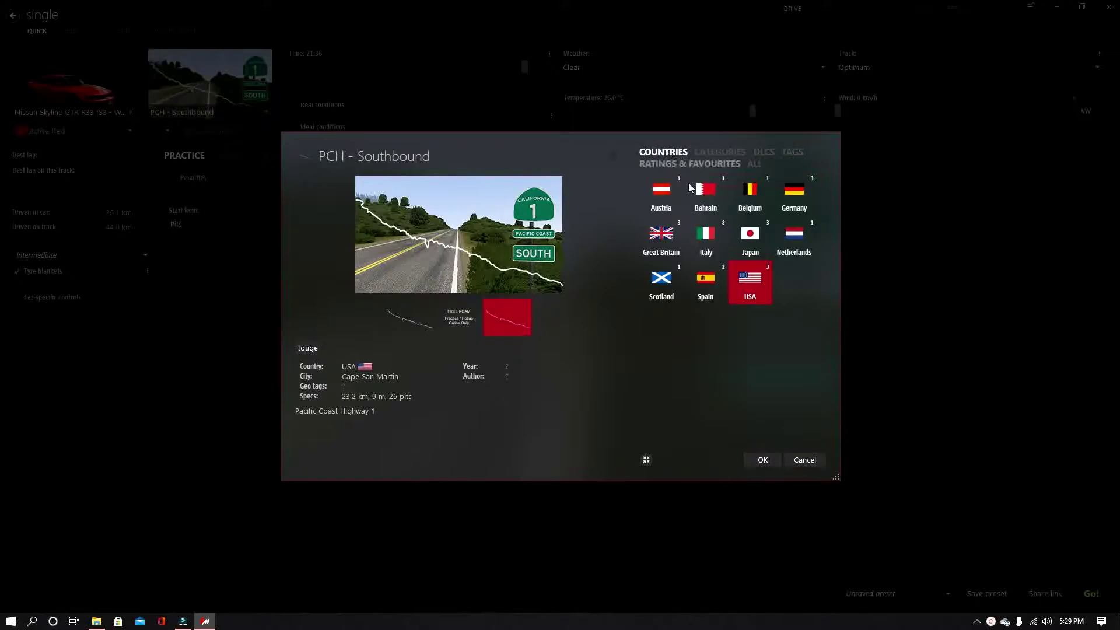
{"action": "left_click", "coordinate": [807, 460]}
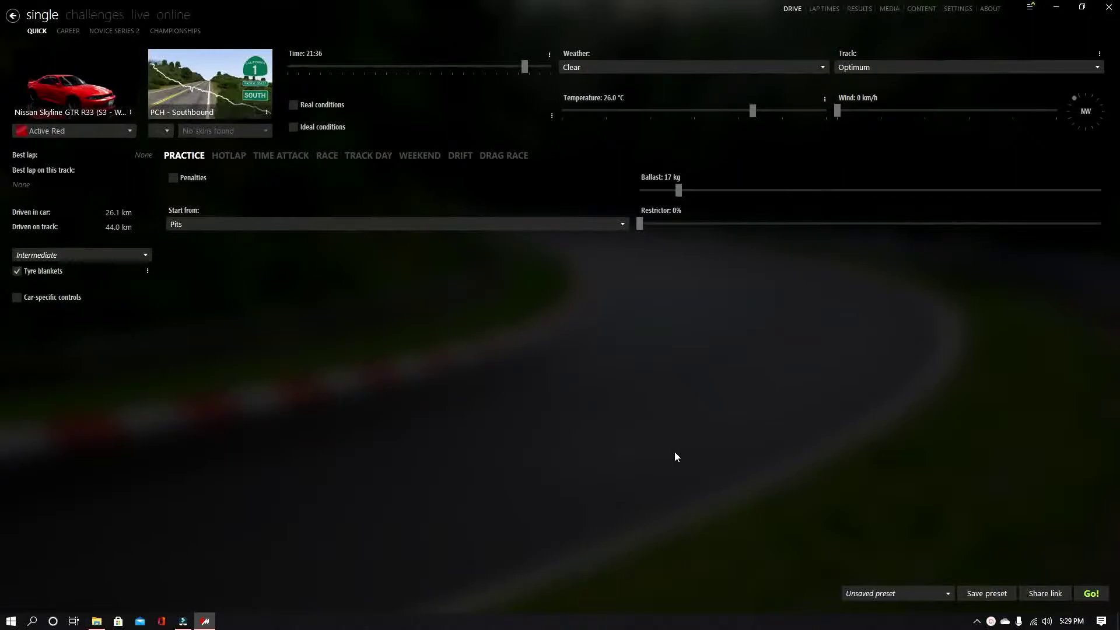
- Preview the Skyline's skins and confirm the red Skyline as the session car
{"action": "left_click", "coordinate": [67, 85]}
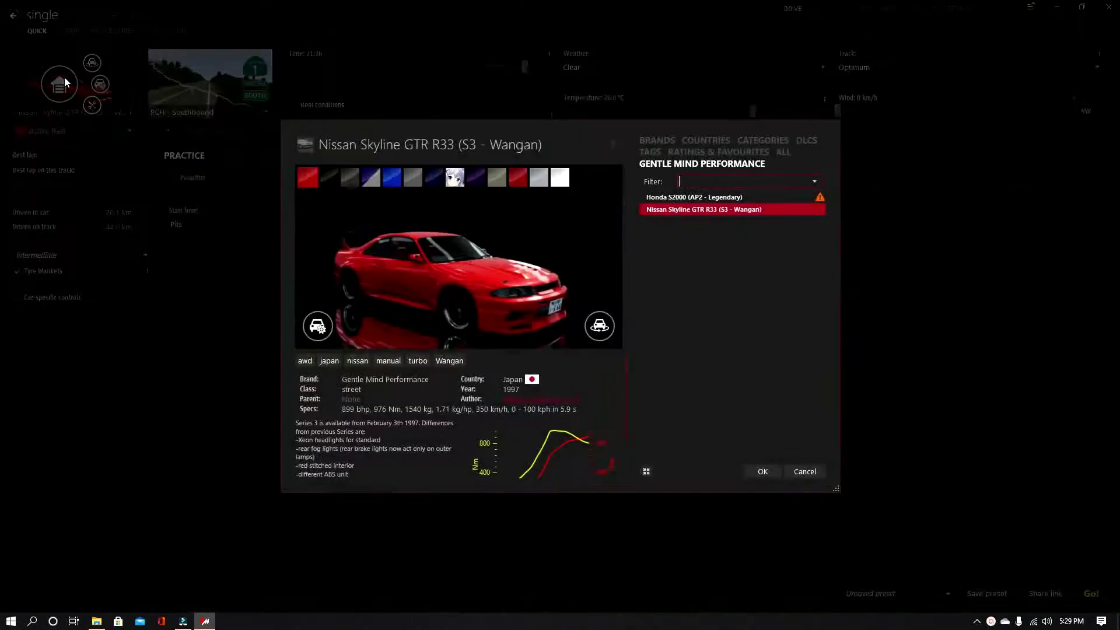
{"action": "left_click", "coordinate": [434, 178]}
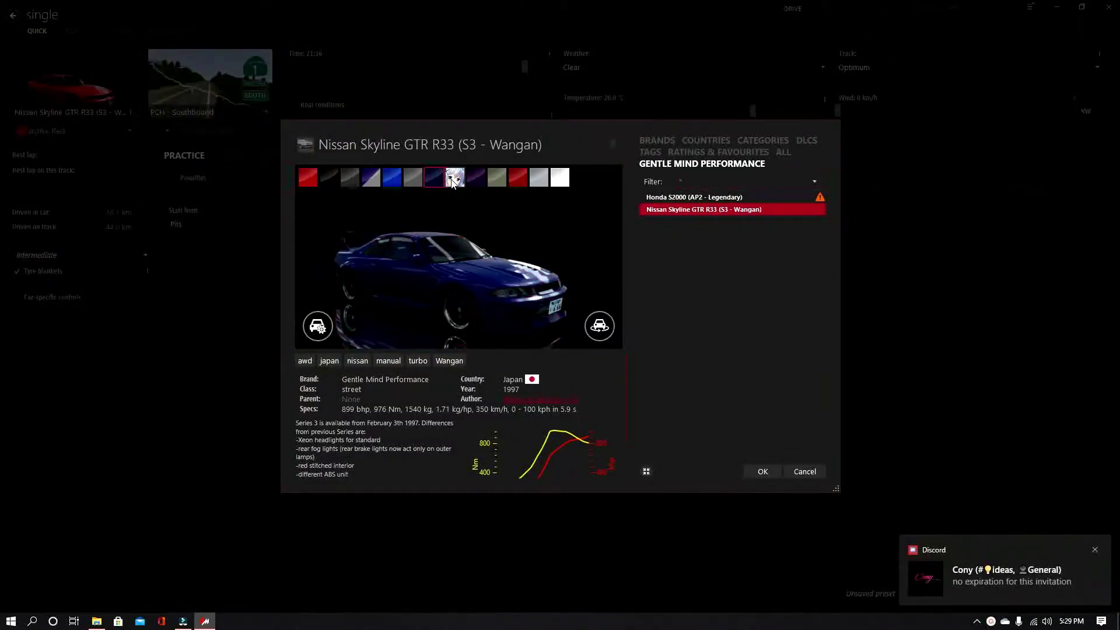
{"action": "left_click", "coordinate": [454, 178]}
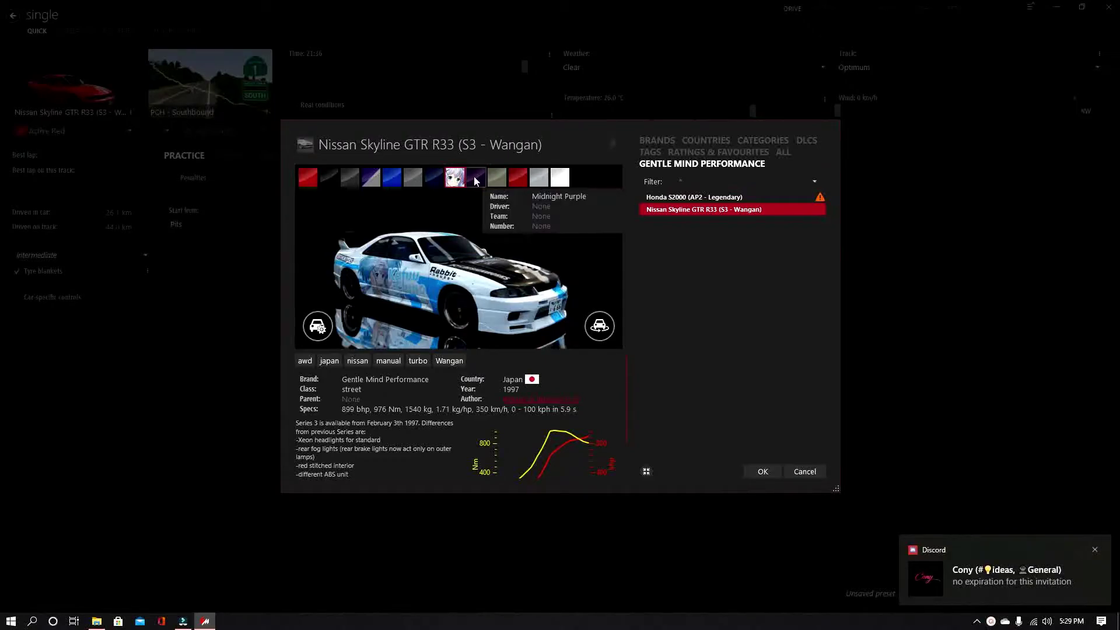
{"action": "left_click", "coordinate": [474, 178]}
{"action": "left_click", "coordinate": [519, 177]}
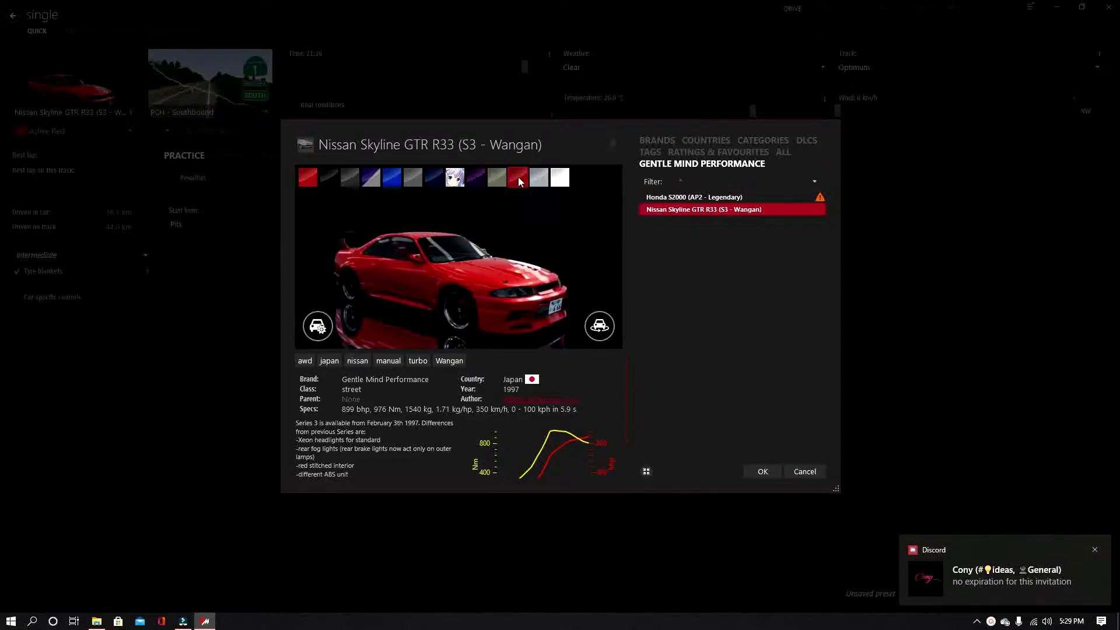
{"action": "left_click", "coordinate": [331, 177]}
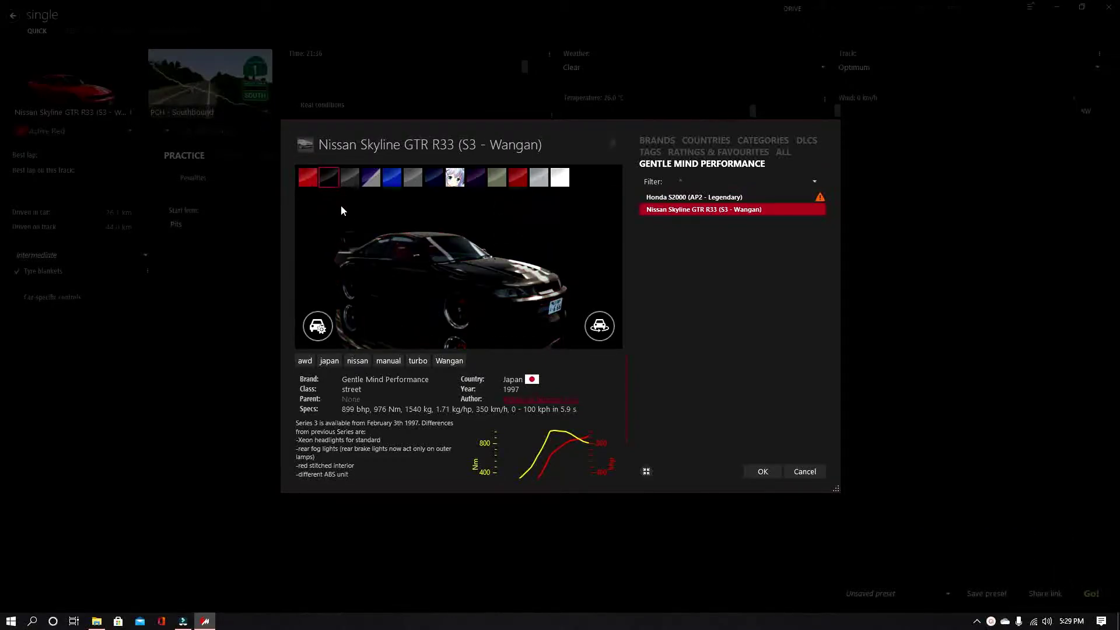
{"action": "left_click", "coordinate": [309, 181]}
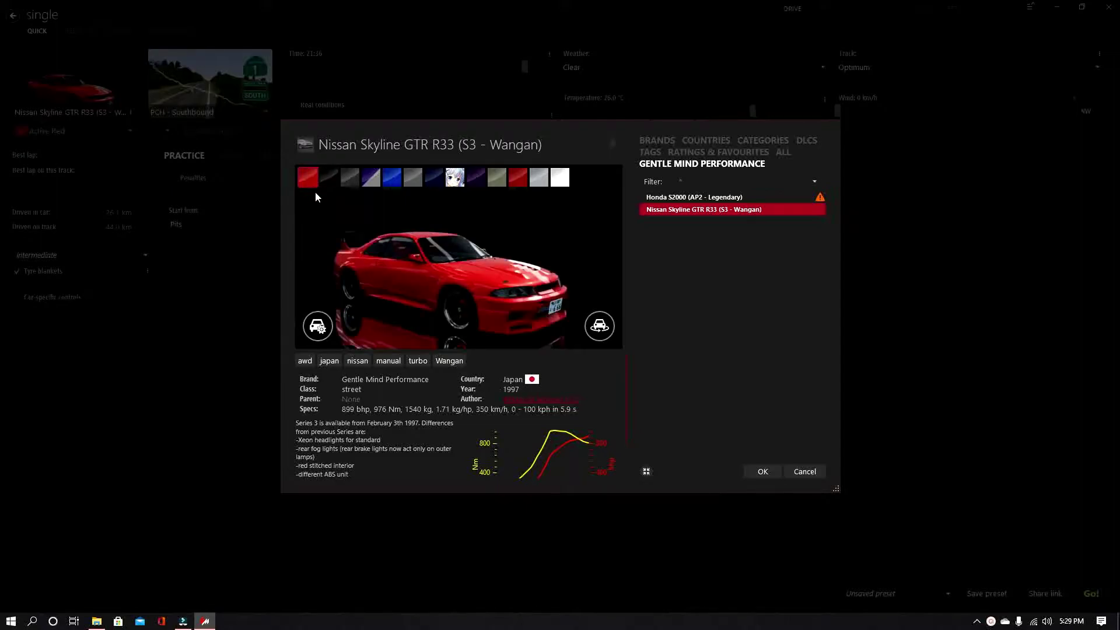
{"action": "left_click", "coordinate": [756, 472]}
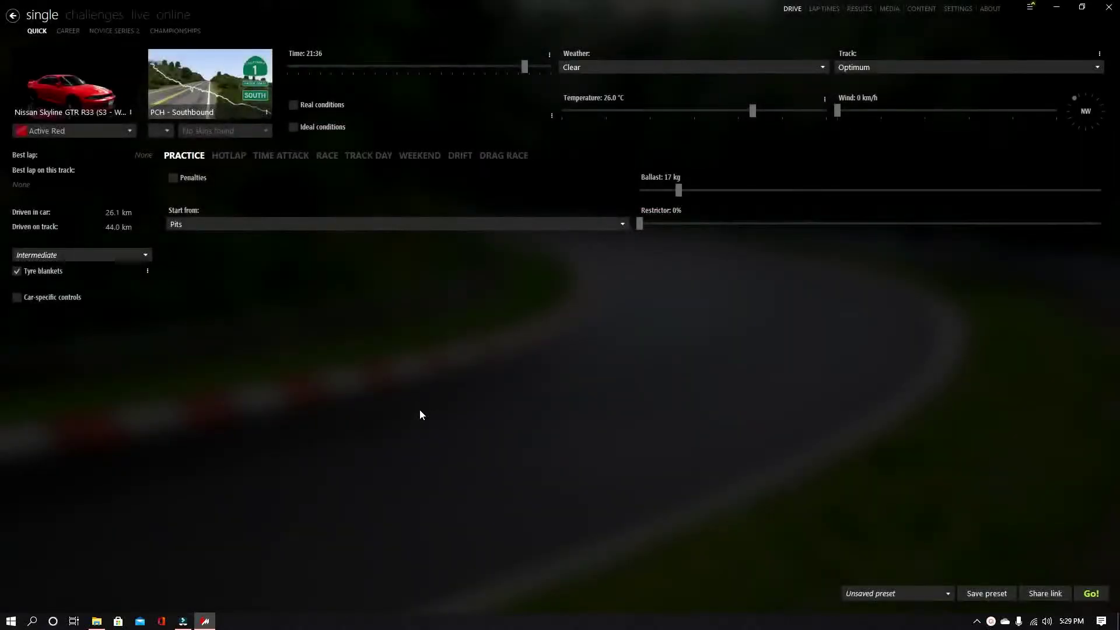
- Check the wheel button assignments for headlights in the game's control settings
{"action": "left_click", "coordinate": [956, 10]}
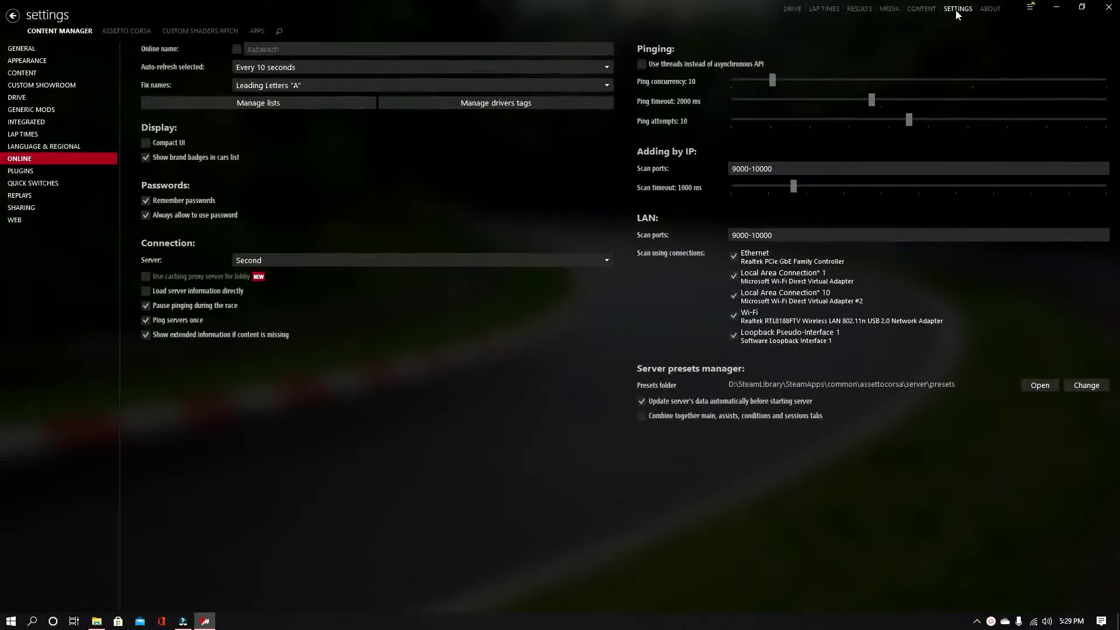
{"action": "left_click", "coordinate": [127, 32]}
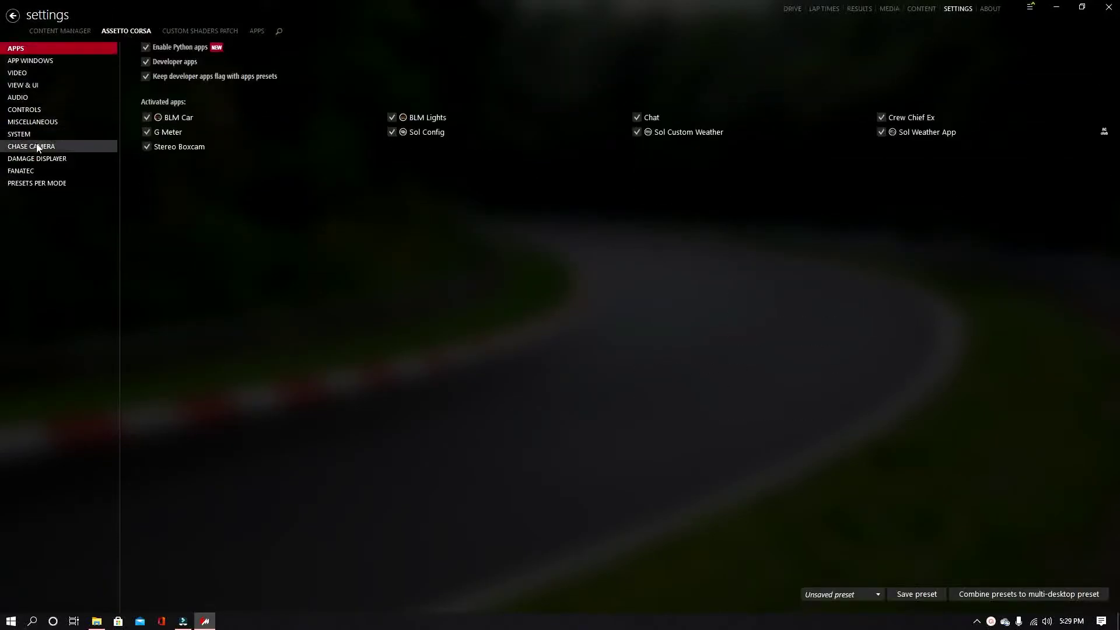
{"action": "left_click", "coordinate": [43, 110]}
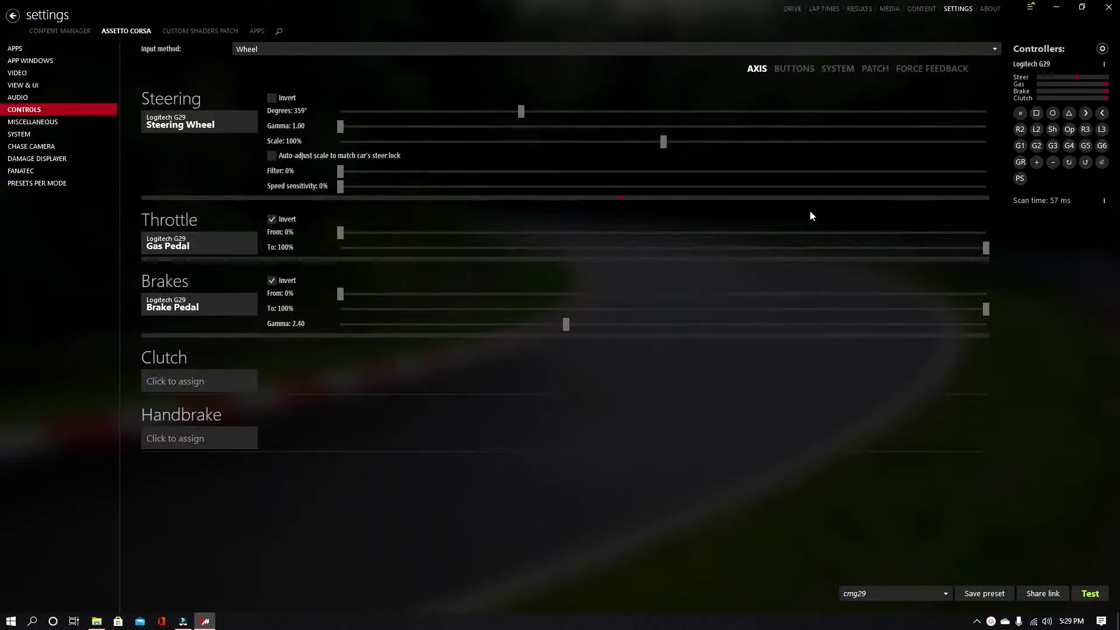
{"action": "left_click", "coordinate": [804, 74]}
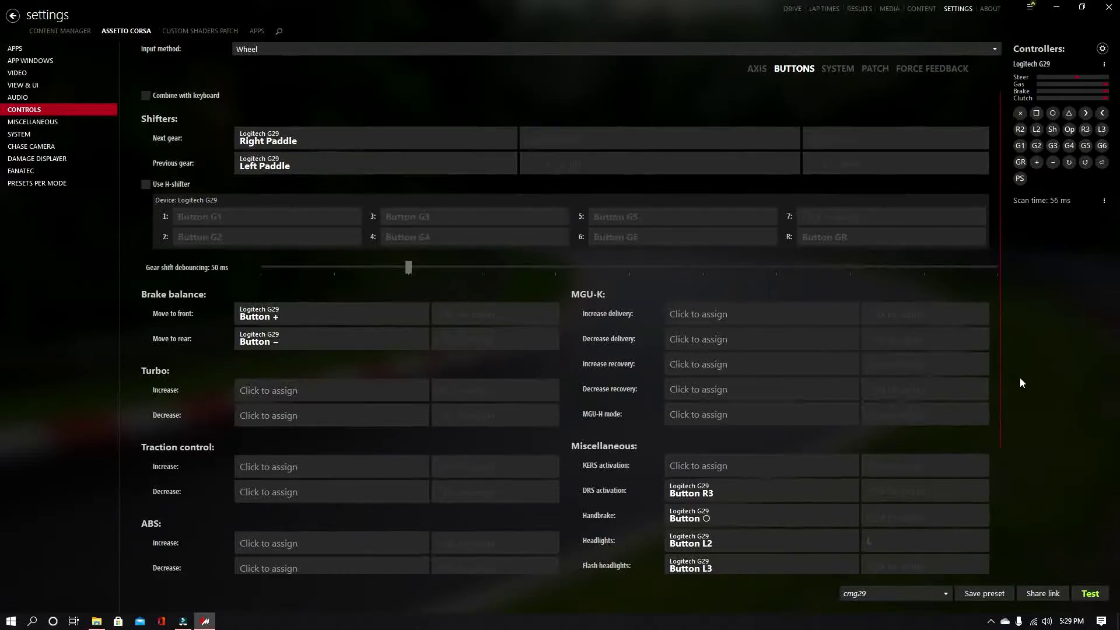
{"action": "scroll", "coordinate": [983, 379], "scroll_direction": "down", "scroll_amount": 2}
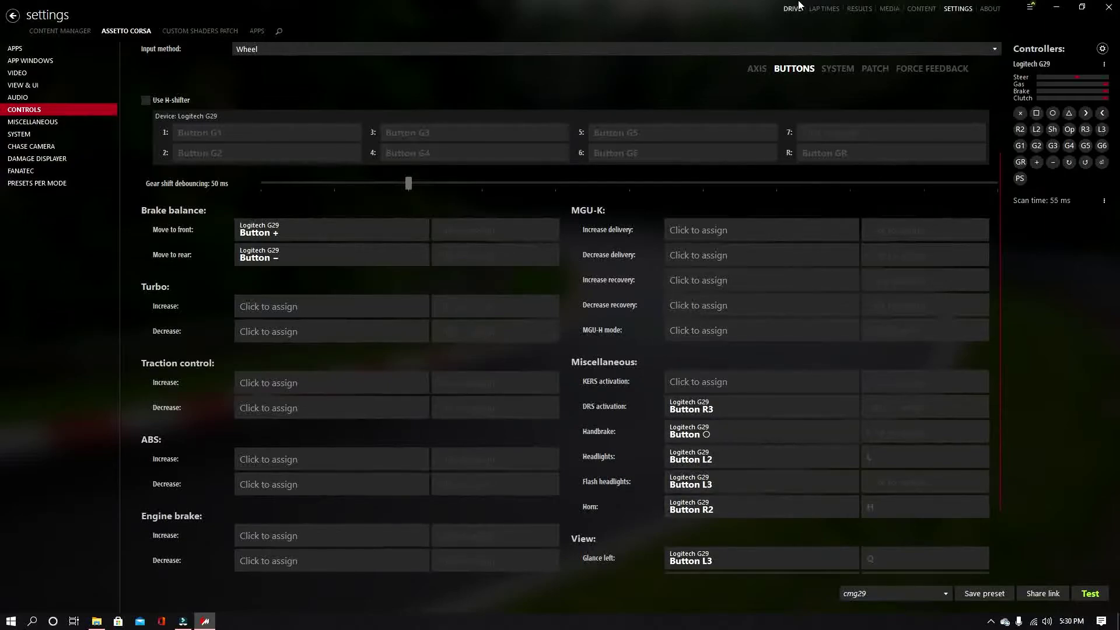
{"action": "left_click", "coordinate": [792, 10]}
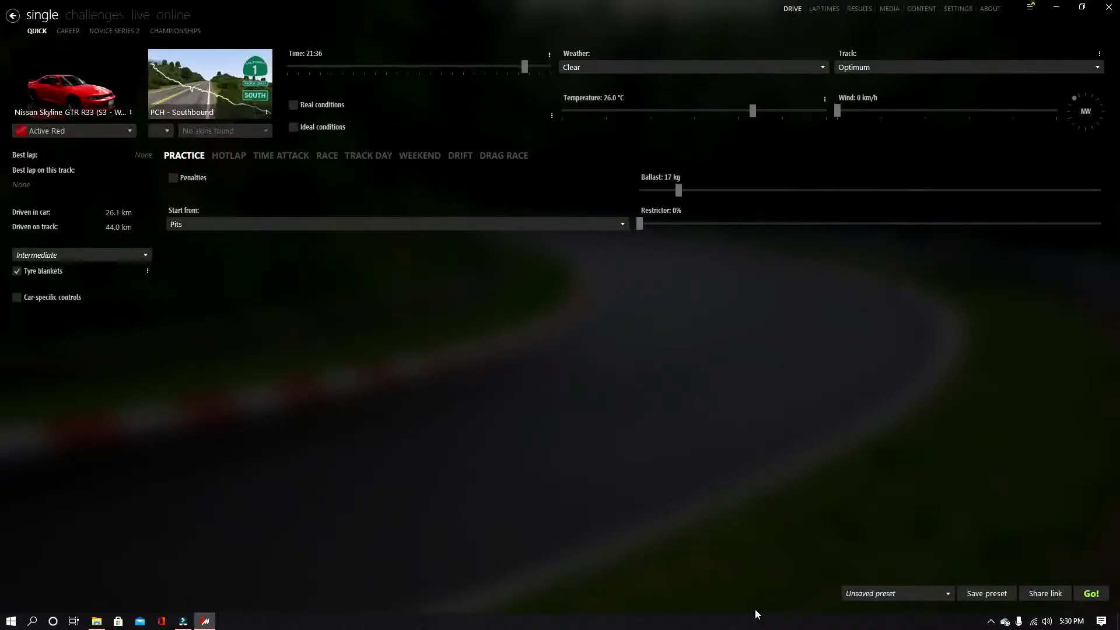
- Start the dusk practice and drive the red Skyline out of the pits in chase view
{"action": "left_click", "coordinate": [1090, 594]}
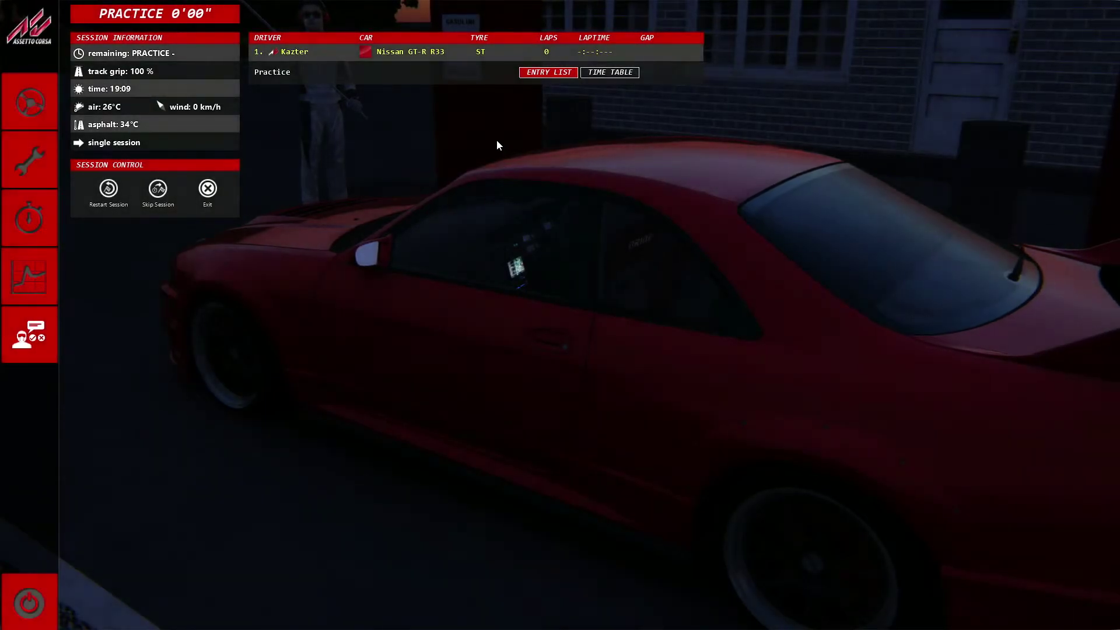
{"action": "left_click", "coordinate": [27, 104]}
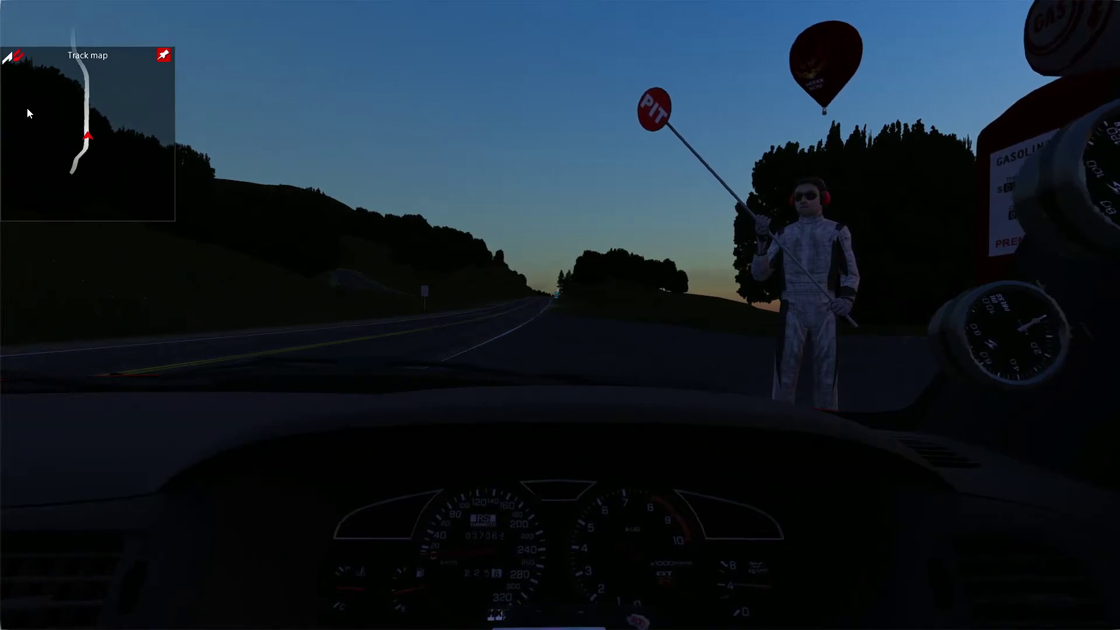
{"action": "key", "text": "Up"}
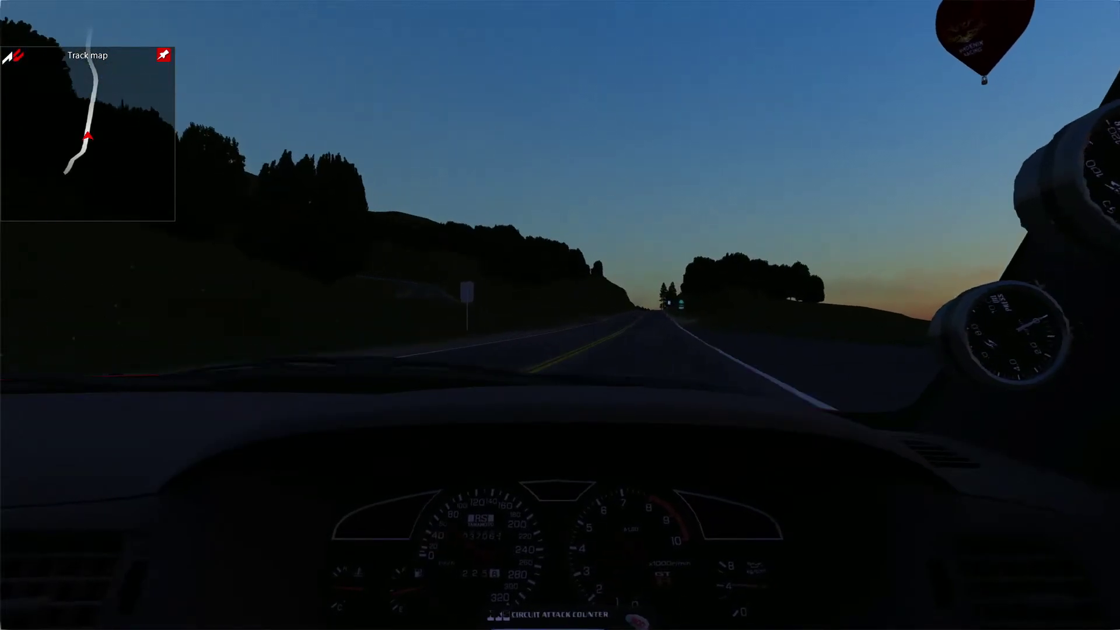
{"action": "key", "text": "F1"}
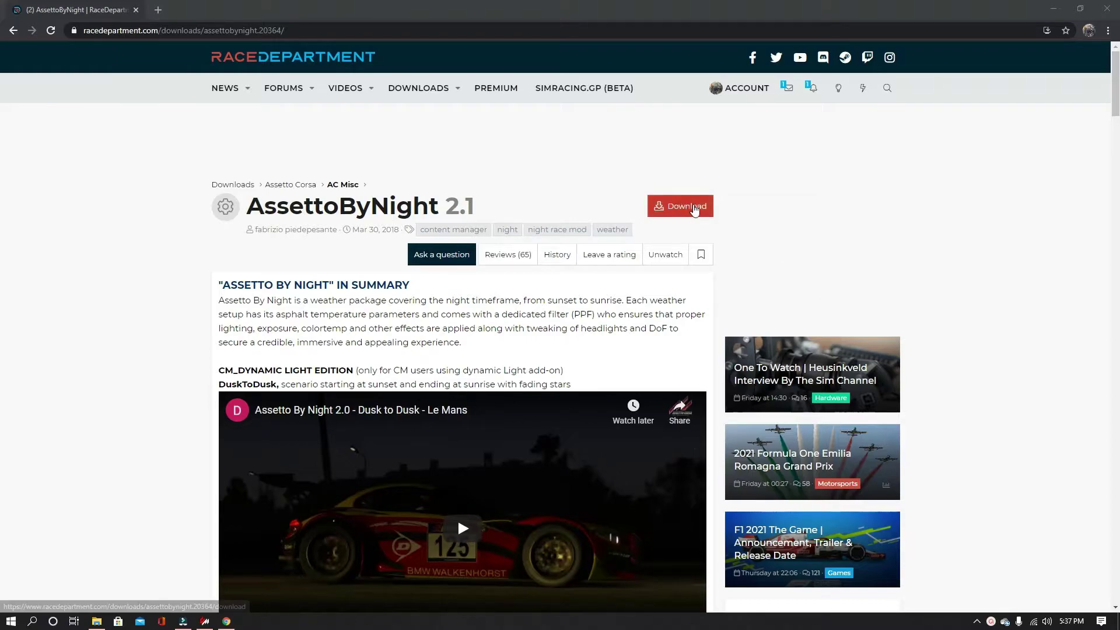
- Download AssettoByNight_v2.1.rar from RaceDepartment and return to Content Manager
{"action": "left_click", "coordinate": [692, 209]}
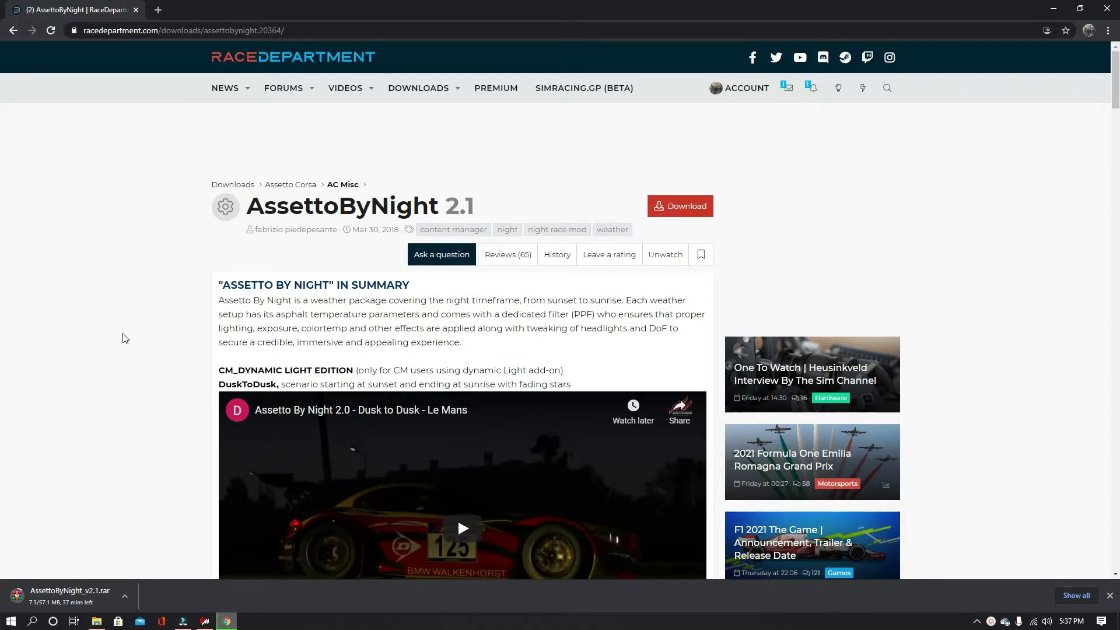
{"action": "key", "text": "alt+Tab"}
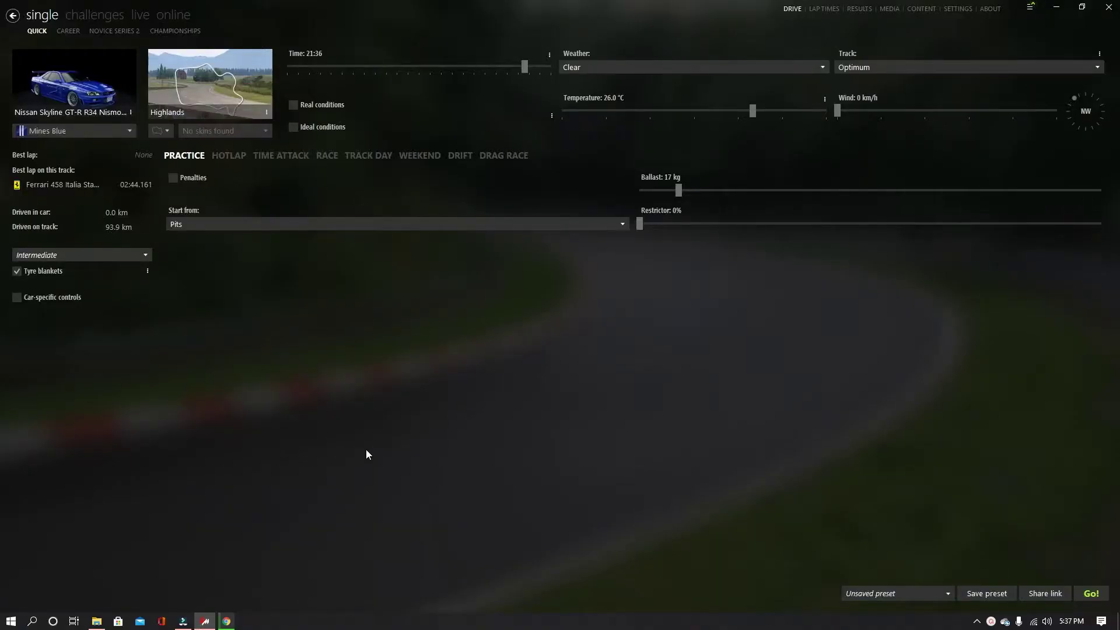
- Drag AssettoByNight_v2.1.rar from Explorer into Content Manager and install its night filters
{"action": "key", "text": "super+e"}
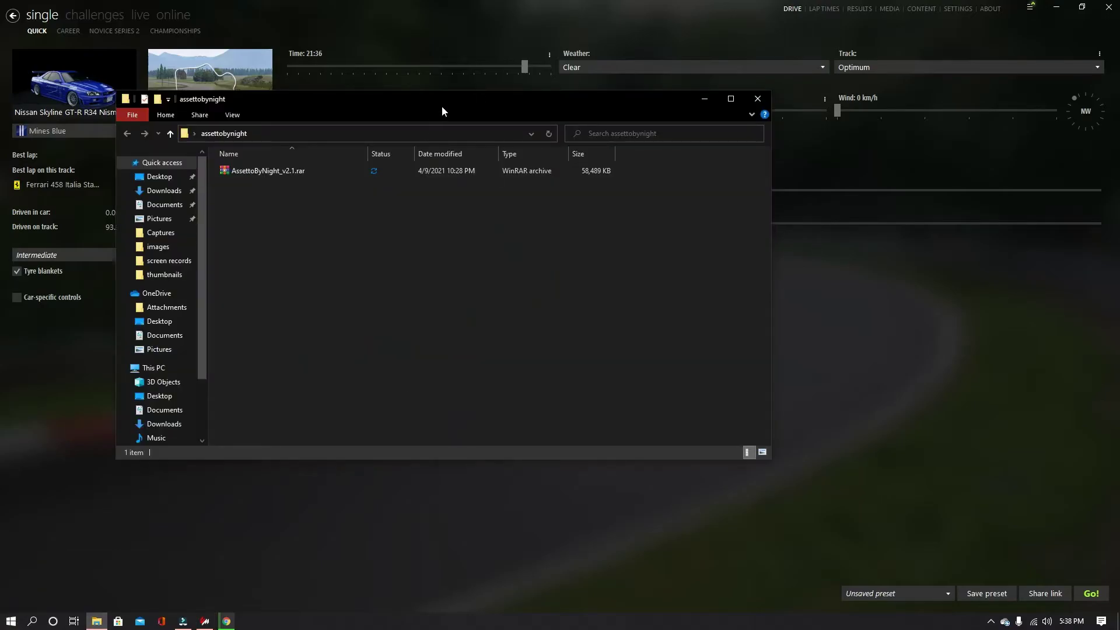
{"action": "left_click_drag", "start_coordinate": [442, 106], "coordinate": [569, 255]}
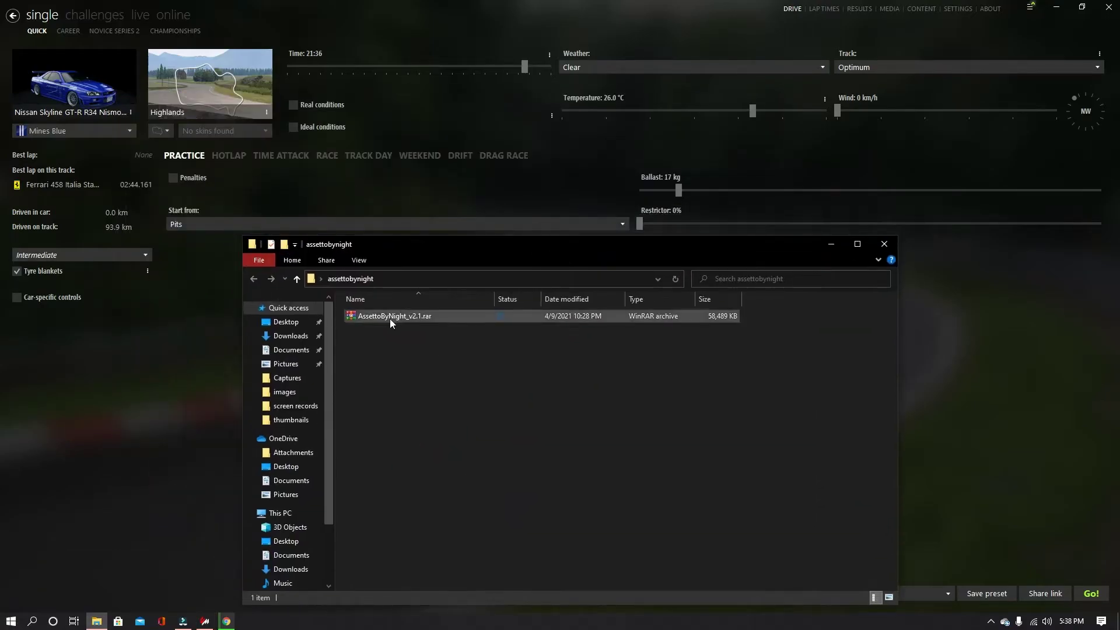
{"action": "left_click_drag", "start_coordinate": [387, 316], "coordinate": [1074, 239]}
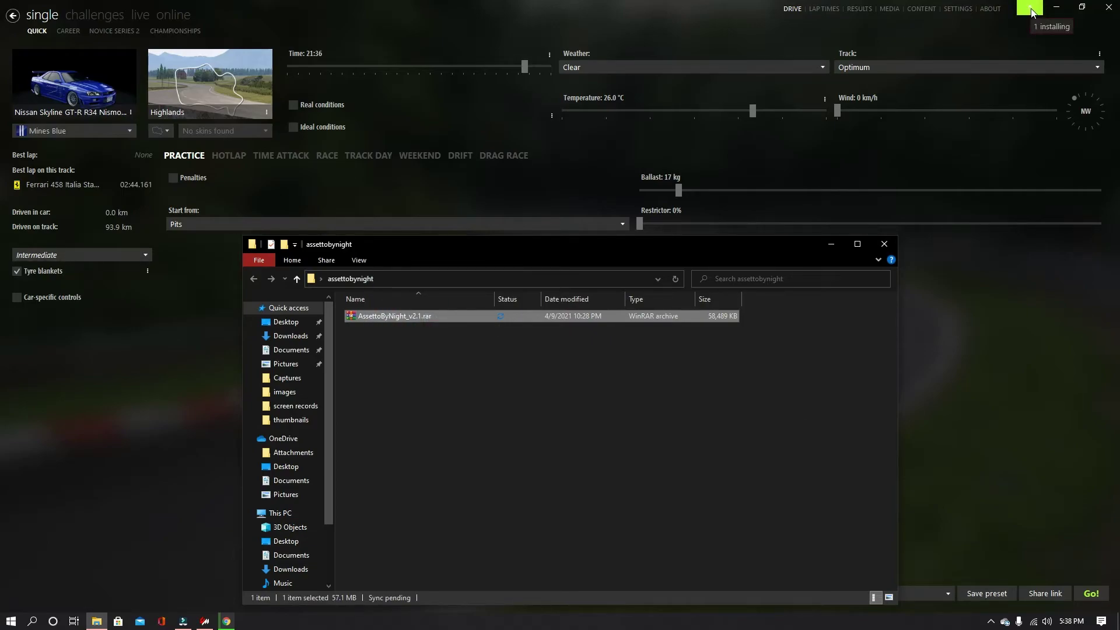
{"action": "left_click_drag", "start_coordinate": [1040, 24], "coordinate": [1032, 11]}
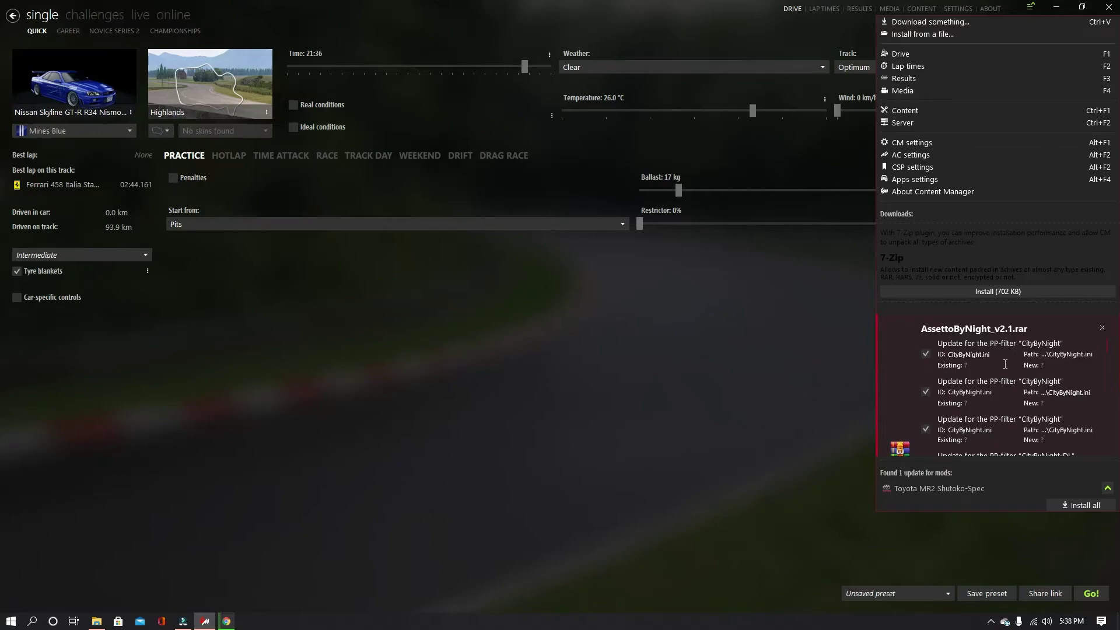
{"action": "scroll", "coordinate": [1089, 387], "scroll_direction": "down", "scroll_amount": 2}
{"action": "scroll", "coordinate": [1089, 387], "scroll_direction": "down", "scroll_amount": 2}
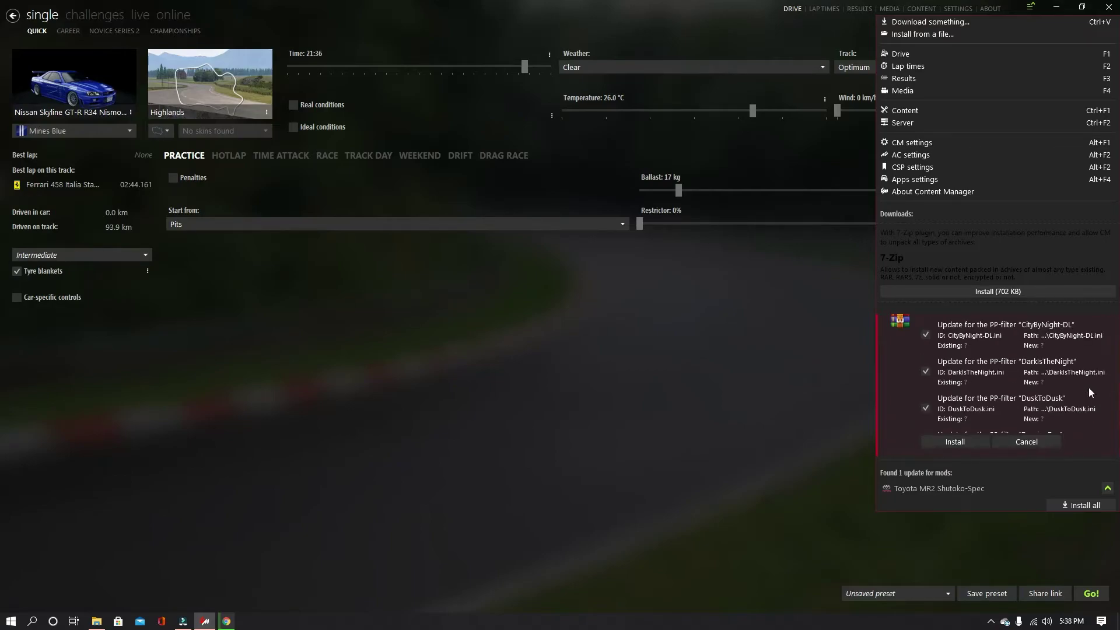
{"action": "left_click", "coordinate": [956, 442]}
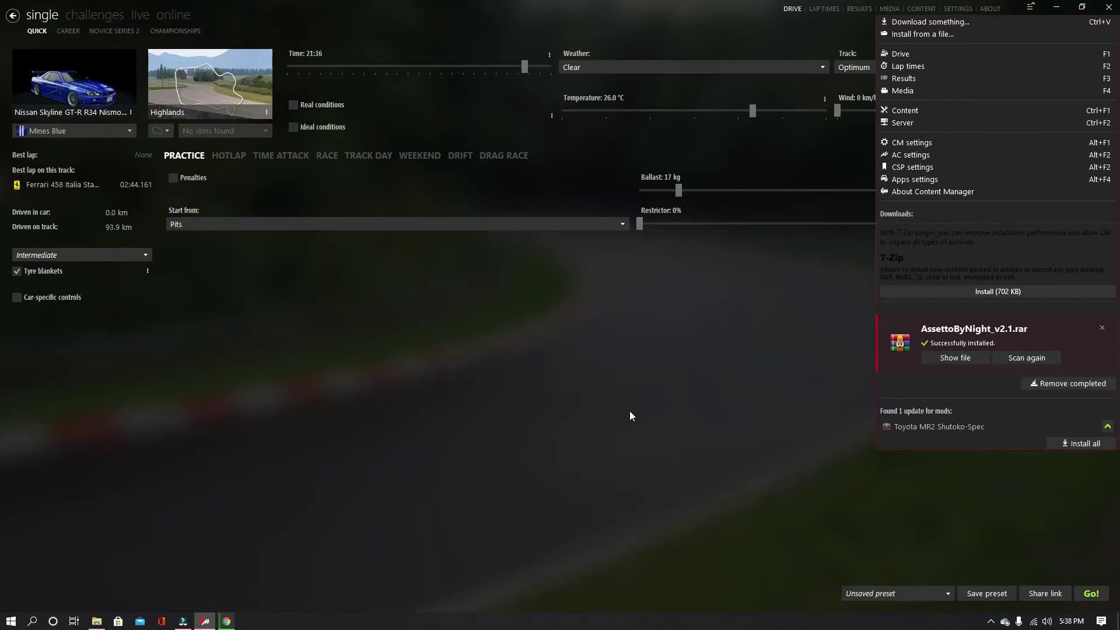
{"action": "left_click", "coordinate": [630, 411]}
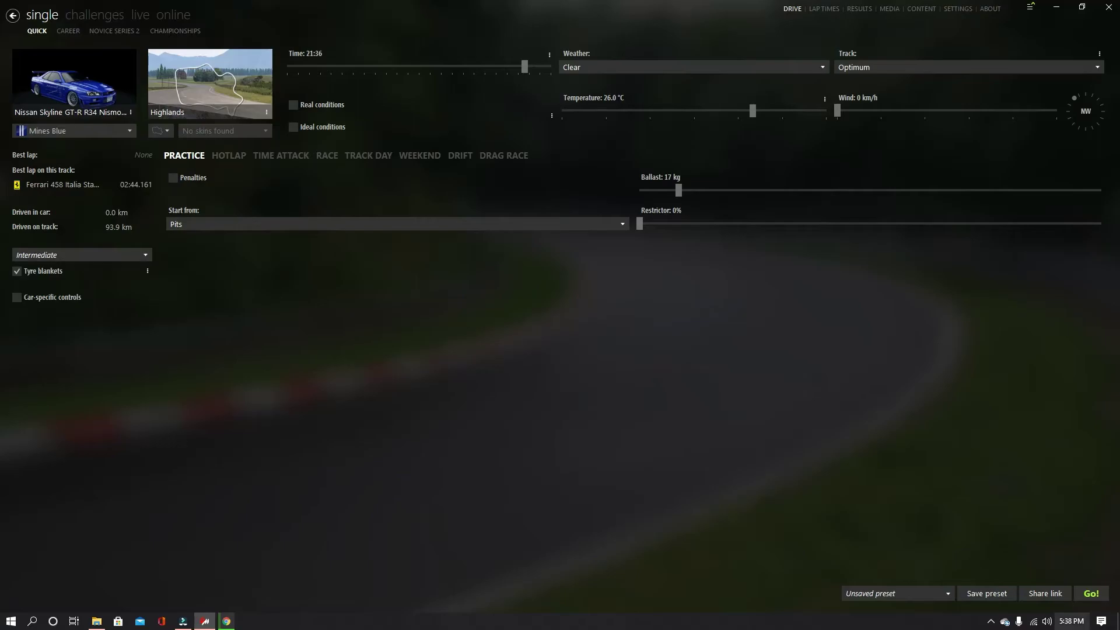
- Launch the Highlands night practice and view the blue Skyline R34 from outside
{"action": "left_click", "coordinate": [1094, 597]}
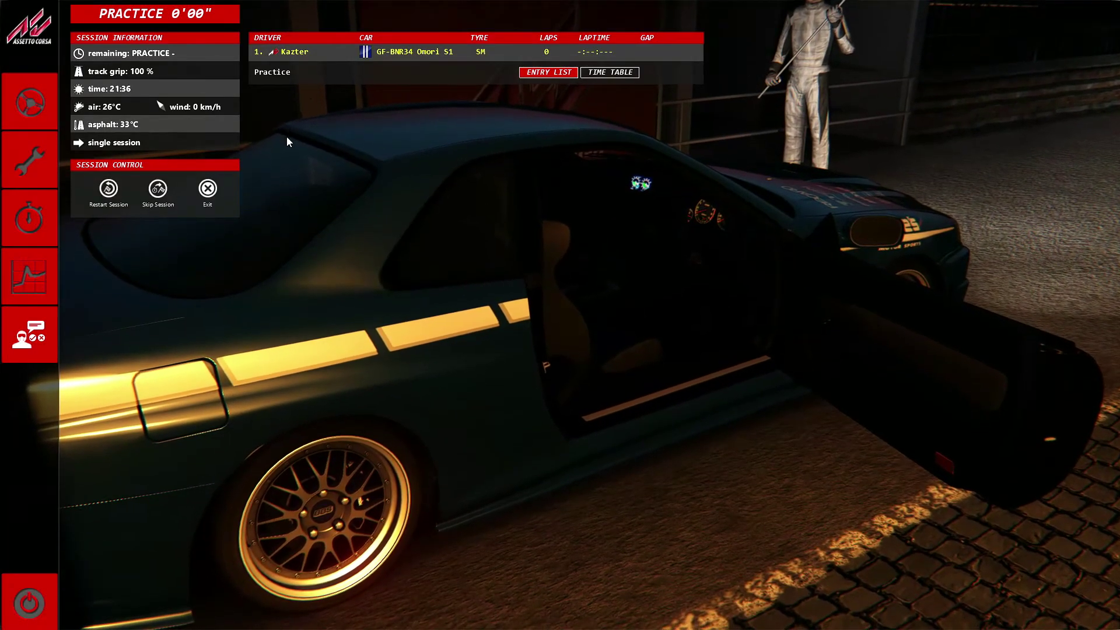
{"action": "left_click", "coordinate": [25, 109]}
{"action": "key", "text": "F3"}
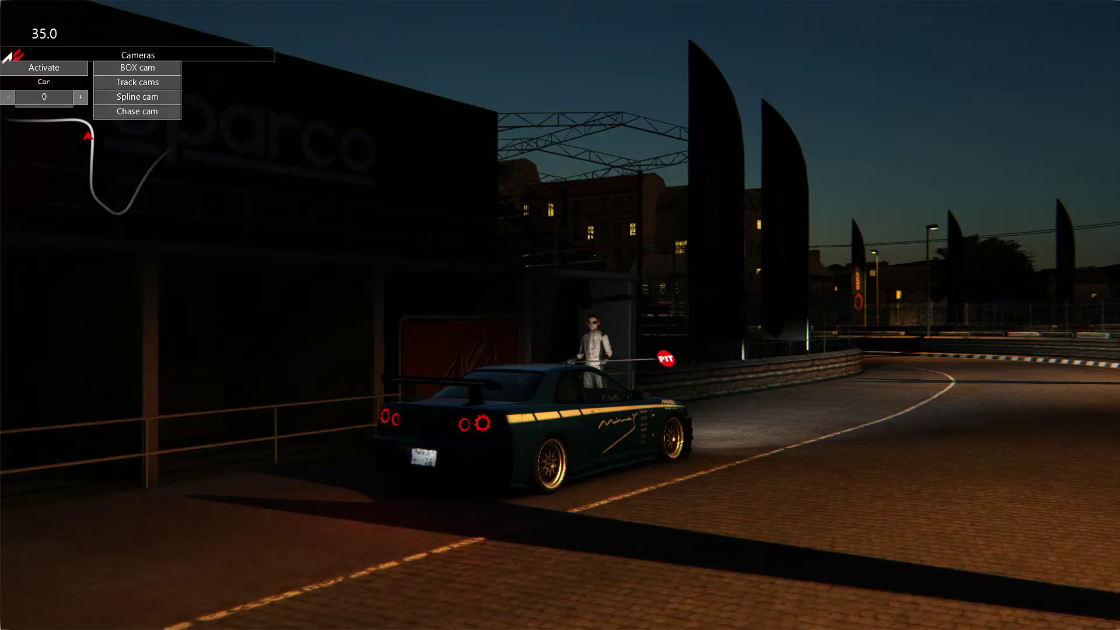